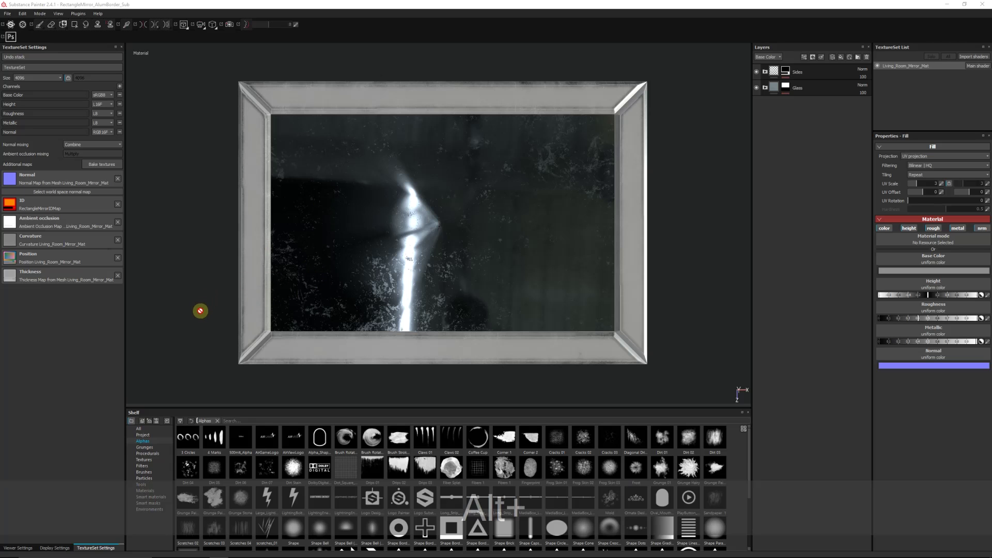
Step: Open the Export Textures dialog and show its Configuration tab
{"action": "left_click_drag", "start_coordinate": [199, 310], "coordinate": [221, 139], "text": "alt"}
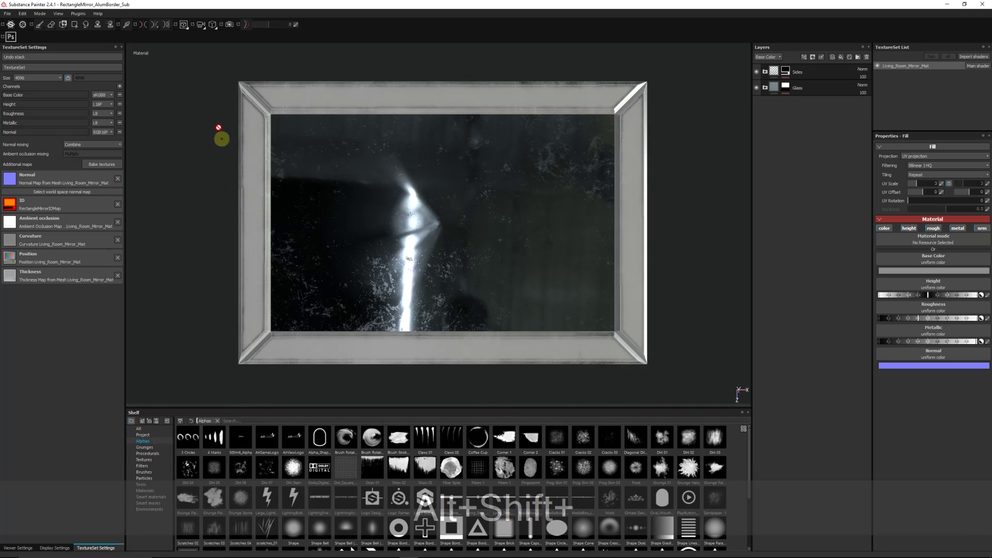
{"action": "left_click", "coordinate": [8, 14]}
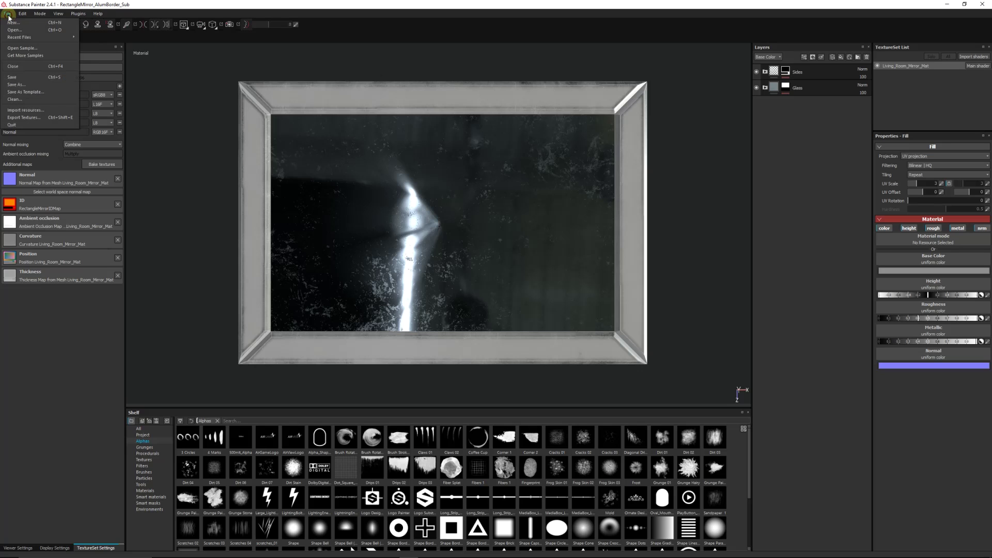
{"action": "left_click", "coordinate": [32, 118]}
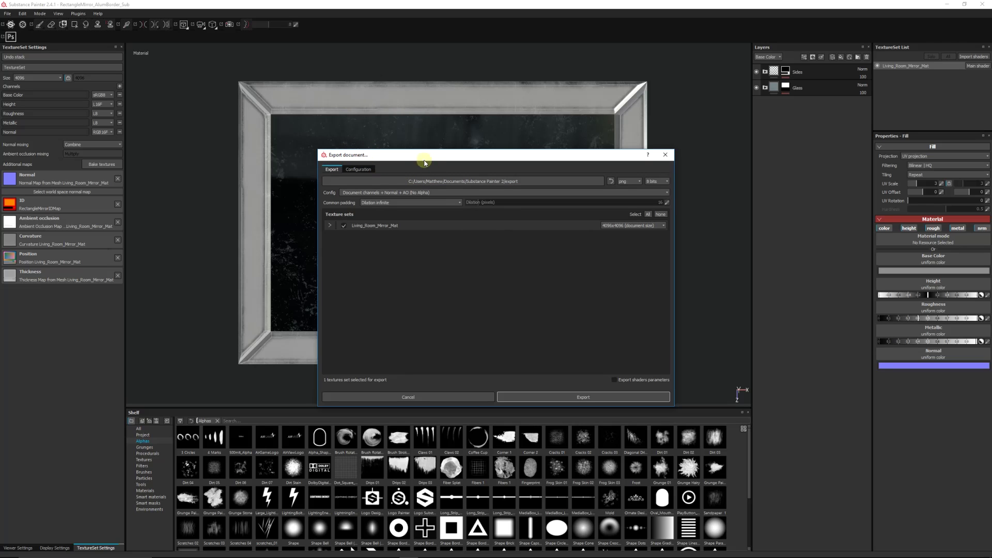
{"action": "left_click", "coordinate": [361, 170]}
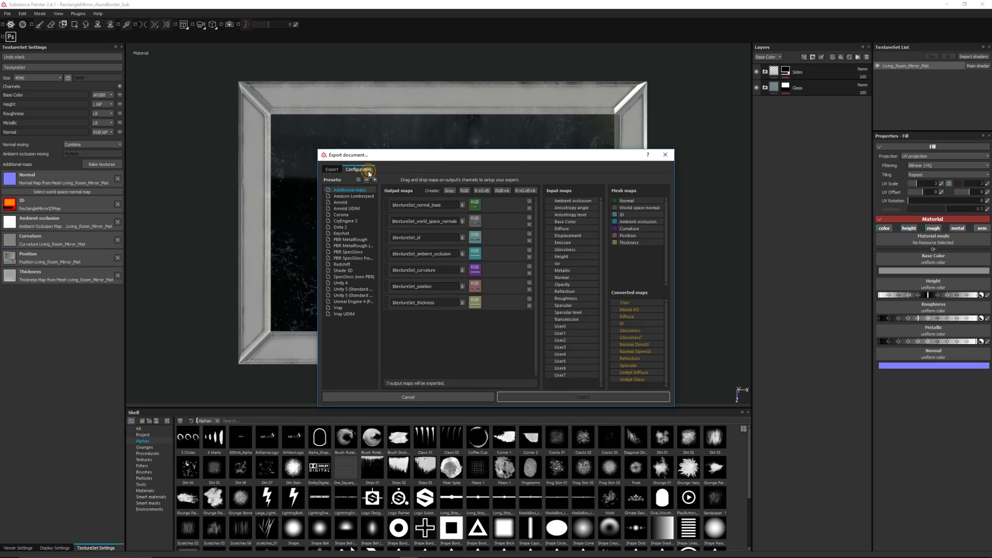
Step: Select the Unity 5 (Standard Metallic) export preset
{"action": "left_click", "coordinate": [361, 290]}
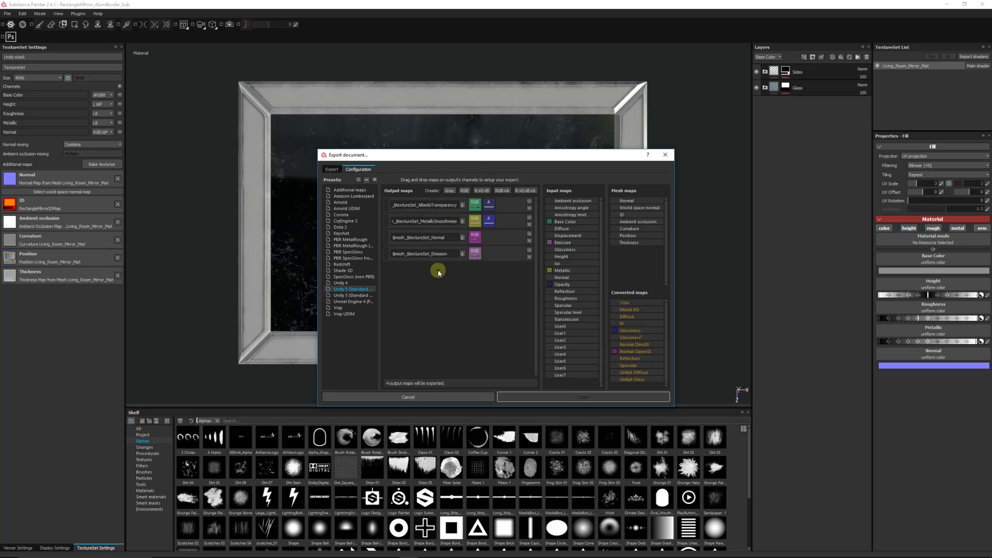
Step: Add a grayscale output map fed by the ambient occlusion gray channel
{"action": "left_click", "coordinate": [450, 194]}
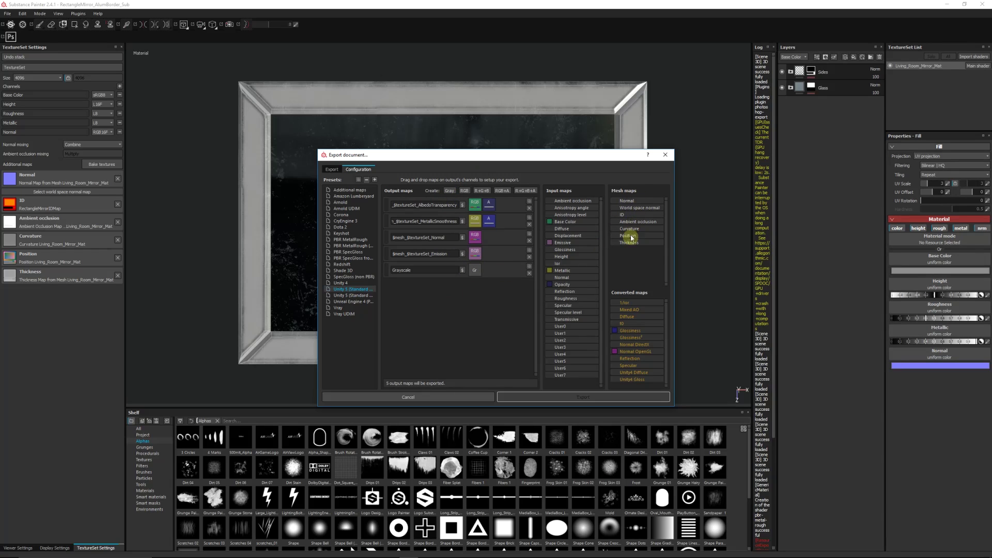
{"action": "left_click_drag", "start_coordinate": [632, 223], "coordinate": [475, 269]}
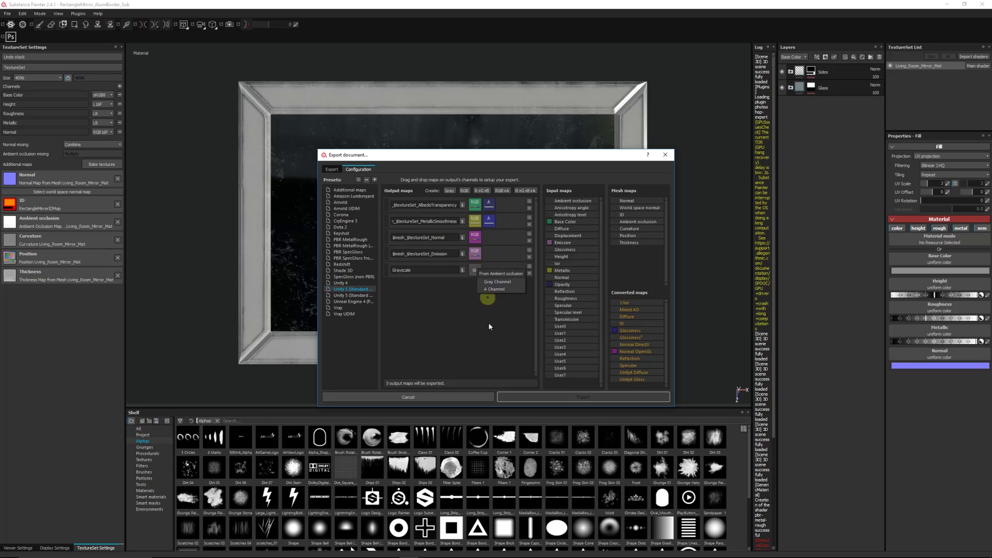
{"action": "left_click", "coordinate": [504, 283]}
Step: Rename the new output map to $mesh_$textureSet_AO
{"action": "left_click_drag", "start_coordinate": [424, 272], "coordinate": [374, 271]}
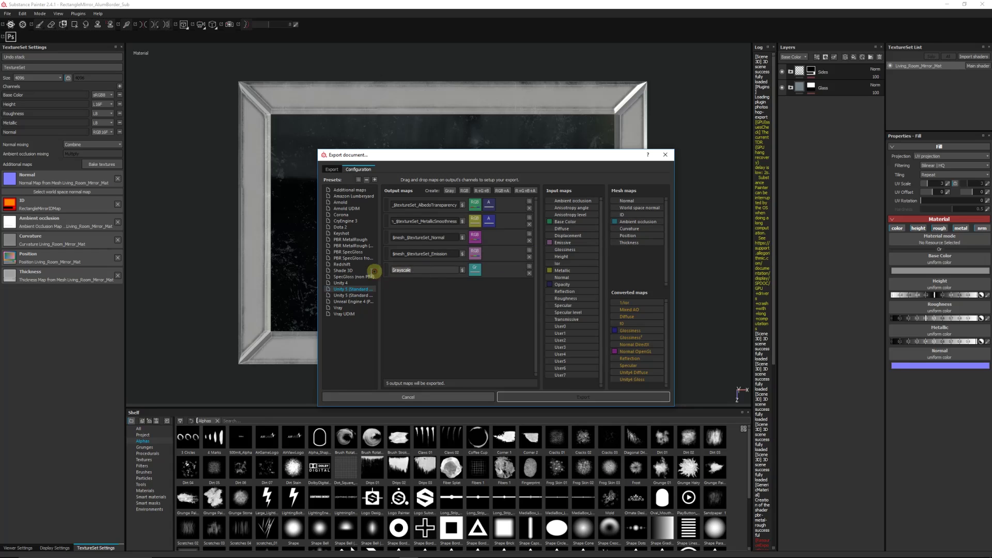
{"action": "left_click_drag", "start_coordinate": [454, 254], "coordinate": [370, 259]}
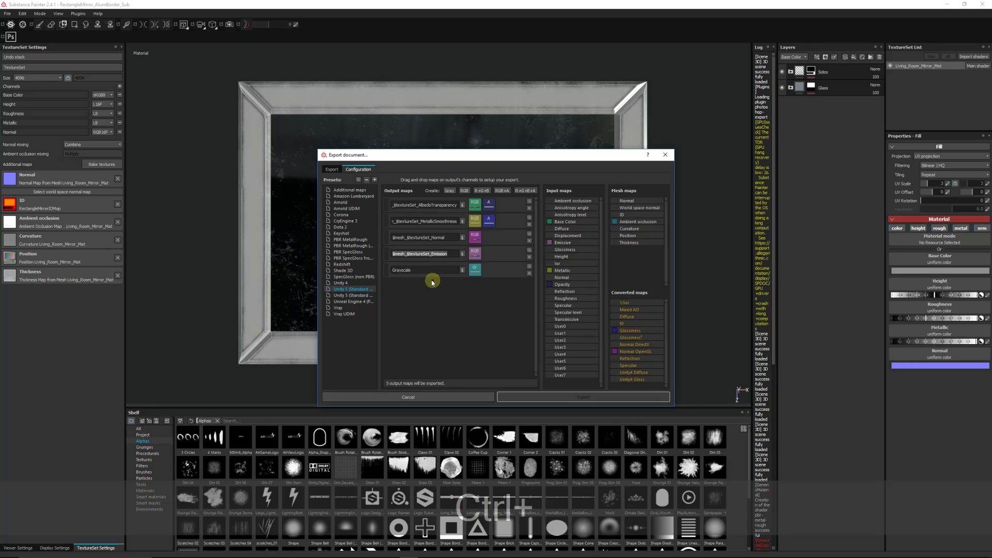
{"action": "key", "text": "ctrl+c"}
{"action": "left_click_drag", "start_coordinate": [421, 270], "coordinate": [392, 270]}
{"action": "key", "text": "ctrl+v"}
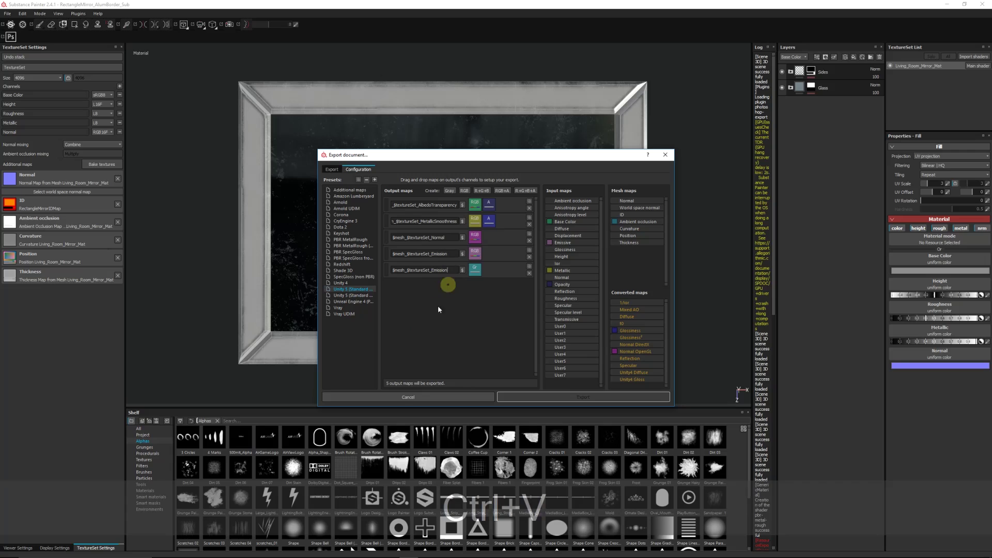
{"action": "left_click", "coordinate": [421, 330]}
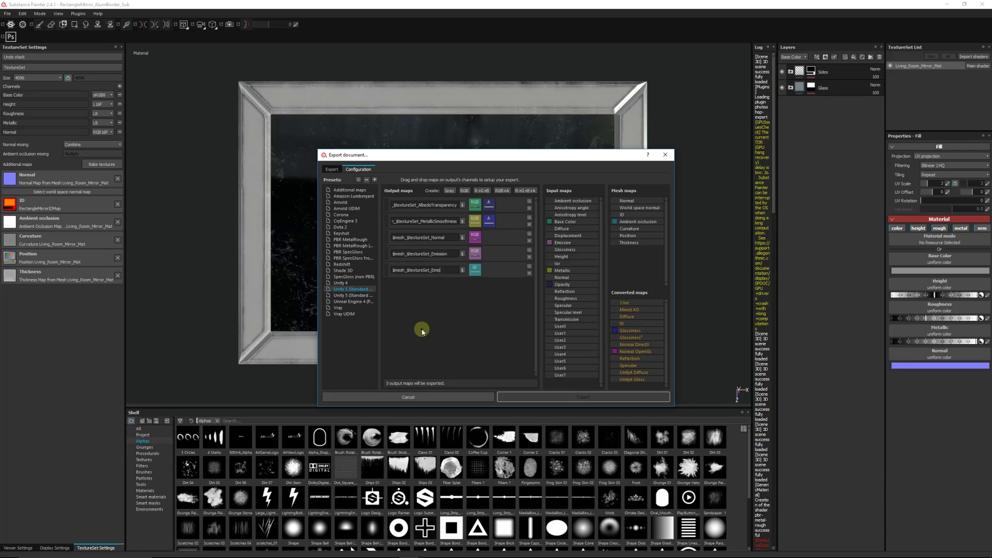
{"action": "key", "text": "BackSpace"}
{"action": "key", "text": "BackSpace"}
{"action": "key", "text": "BackSpace"}
{"action": "key", "text": "BackSpace"}
{"action": "type", "text": "AO"}
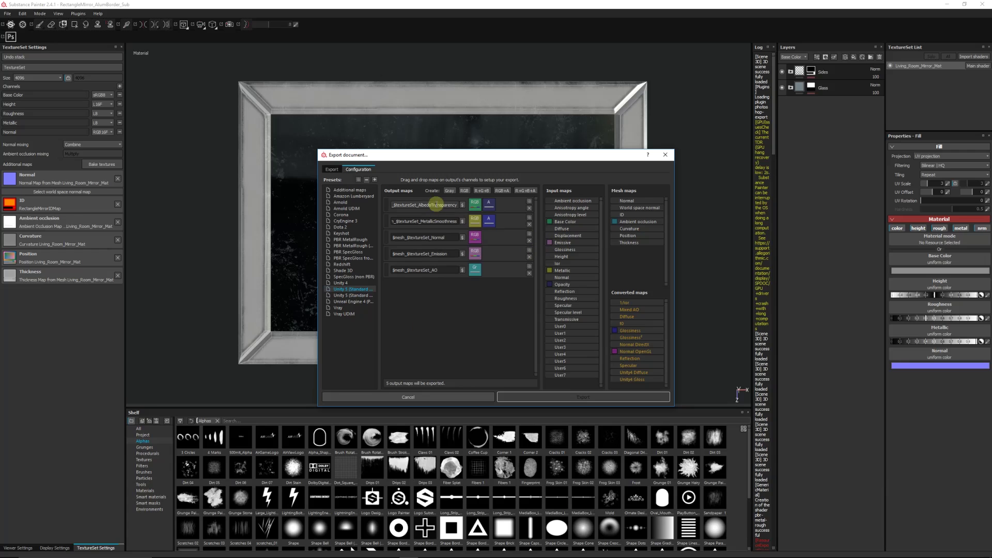
{"action": "left_click", "coordinate": [438, 221]}
Step: Set the export file format to targa, keeping 8-bit depth
{"action": "left_click", "coordinate": [332, 170]}
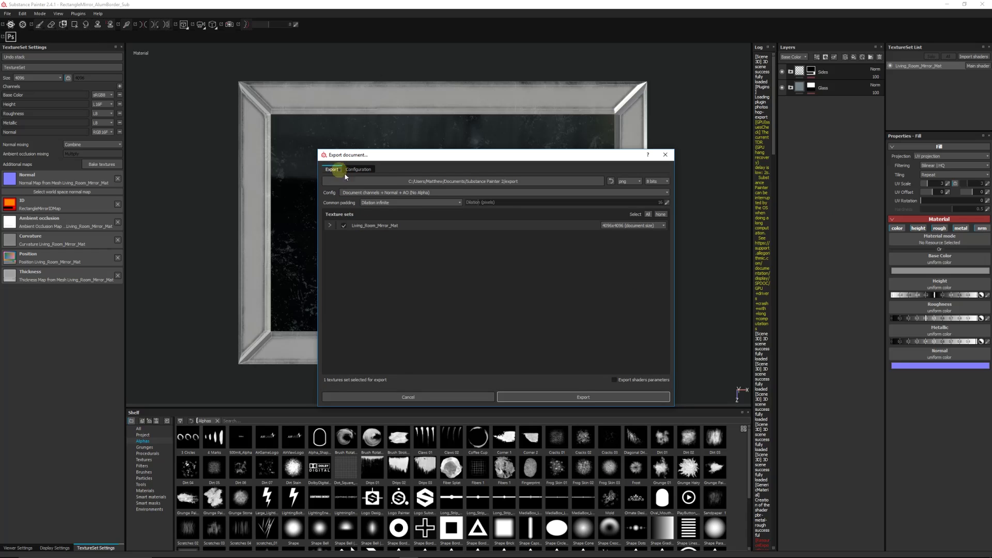
{"action": "left_click", "coordinate": [638, 181]}
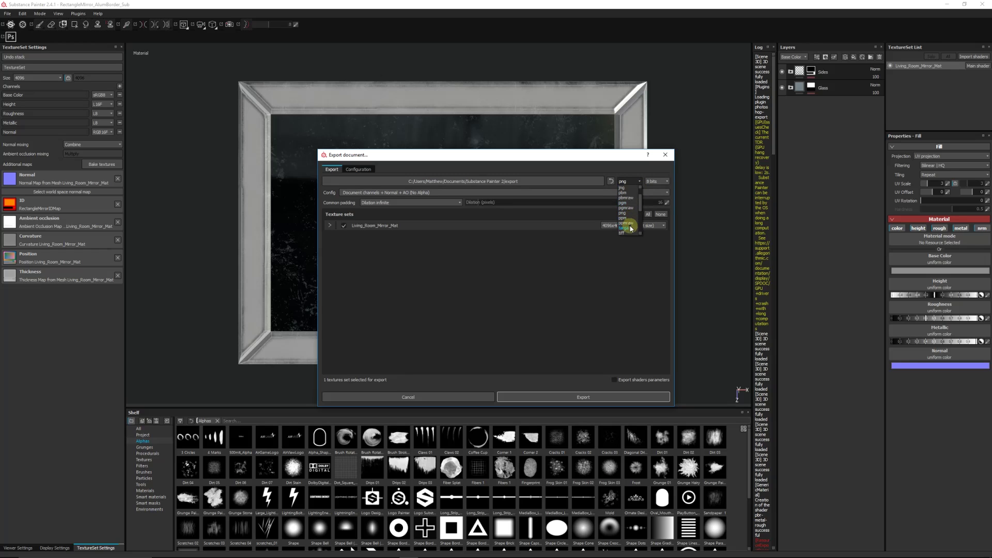
{"action": "left_click", "coordinate": [626, 228]}
{"action": "left_click", "coordinate": [664, 182]}
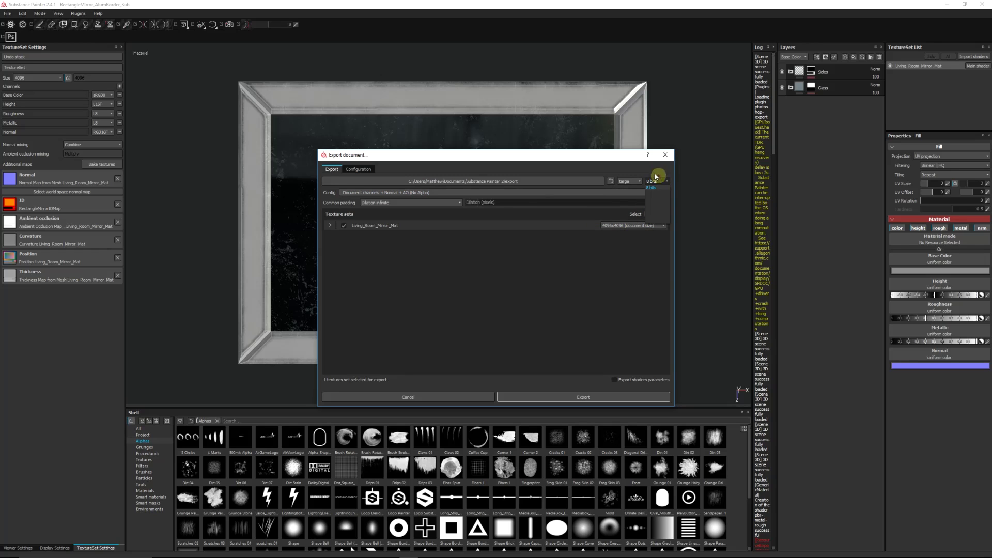
{"action": "left_click", "coordinate": [655, 182]}
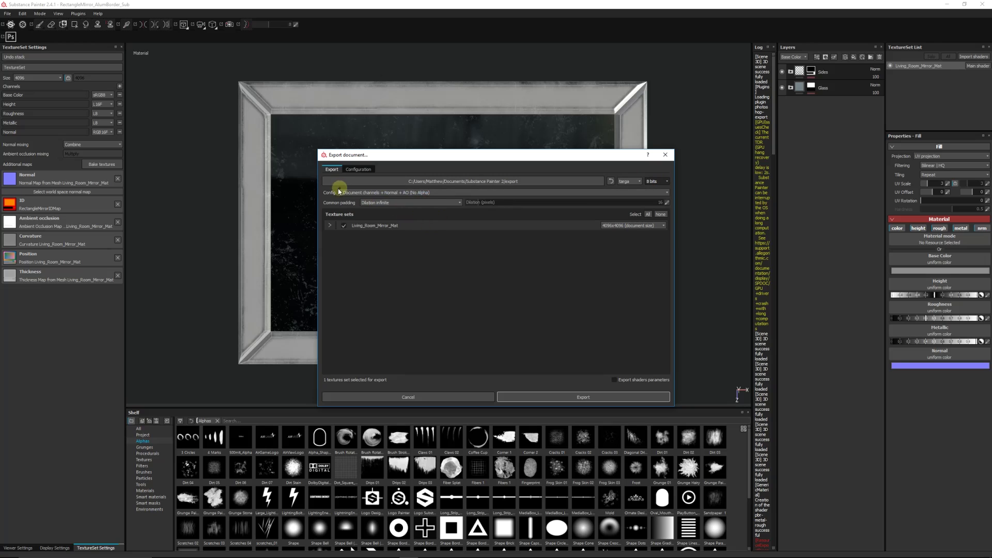
Step: Use the Unity 5 (Standard Metallic) config and a 2048x2048 texture size
{"action": "left_click", "coordinate": [356, 192]}
{"action": "scroll", "coordinate": [375, 221], "scroll_direction": "down", "scroll_amount": 2}
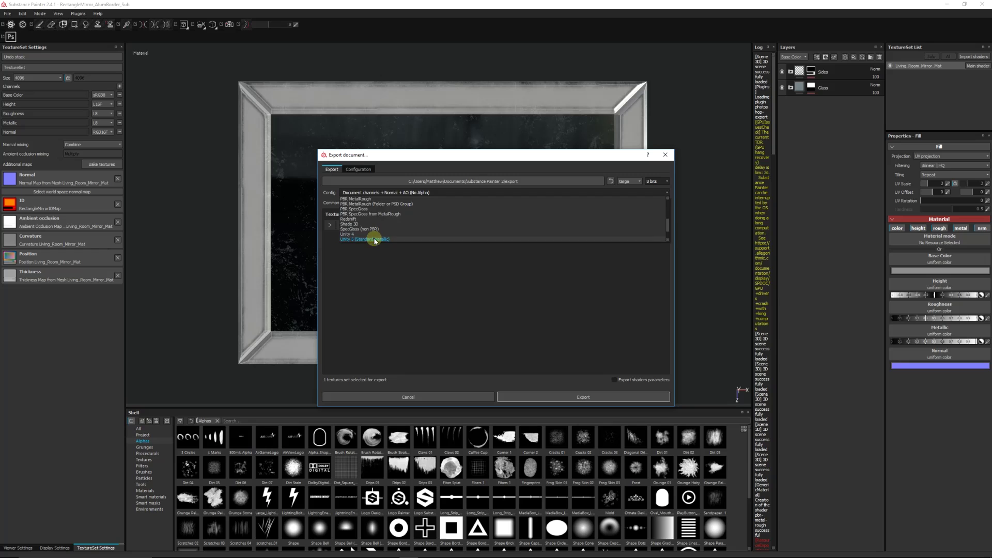
{"action": "left_click", "coordinate": [374, 239]}
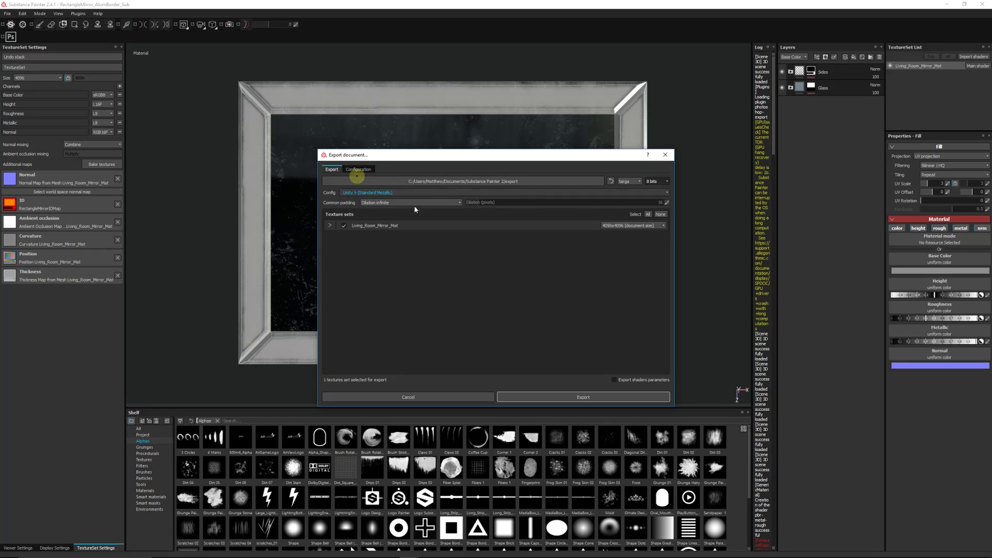
{"action": "left_click", "coordinate": [629, 226]}
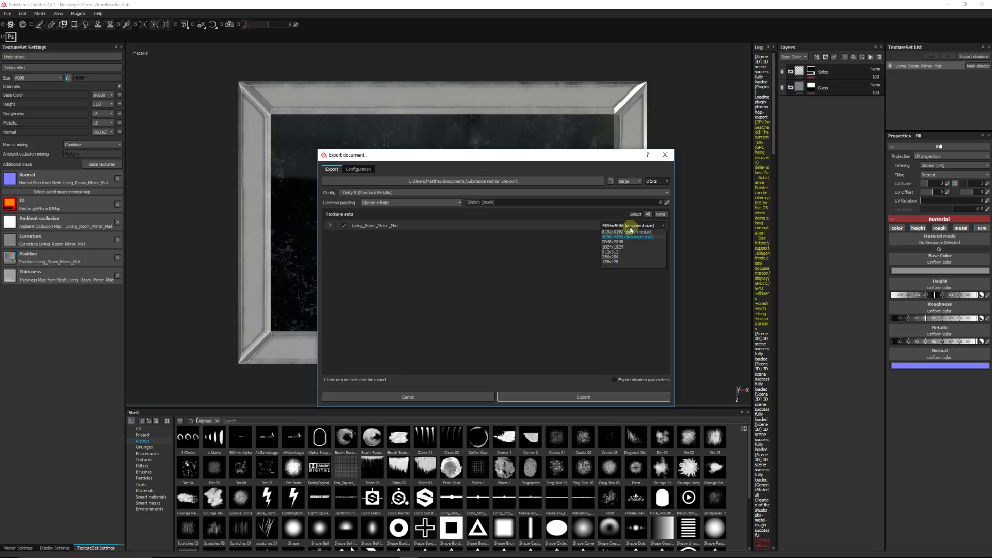
{"action": "left_click", "coordinate": [627, 241]}
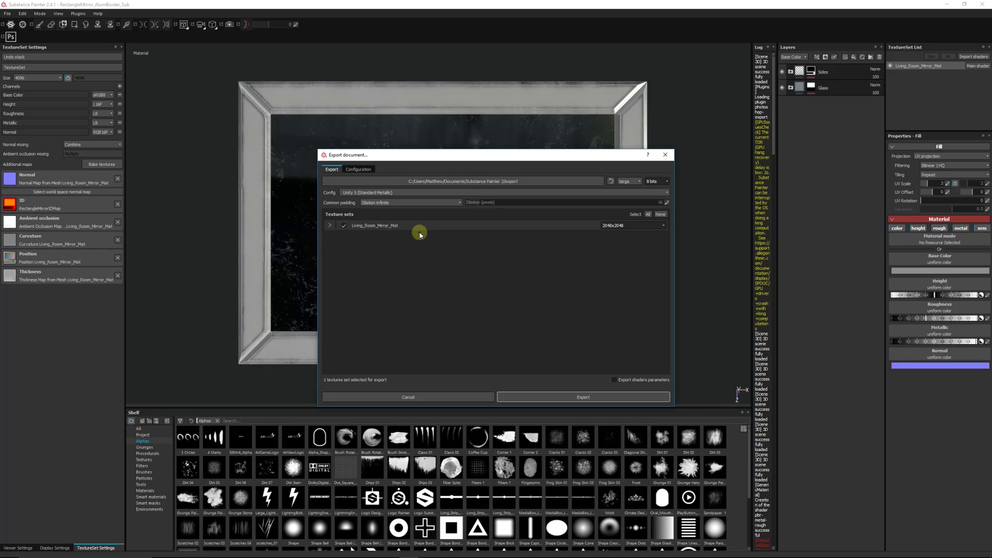
{"action": "left_click", "coordinate": [457, 181]}
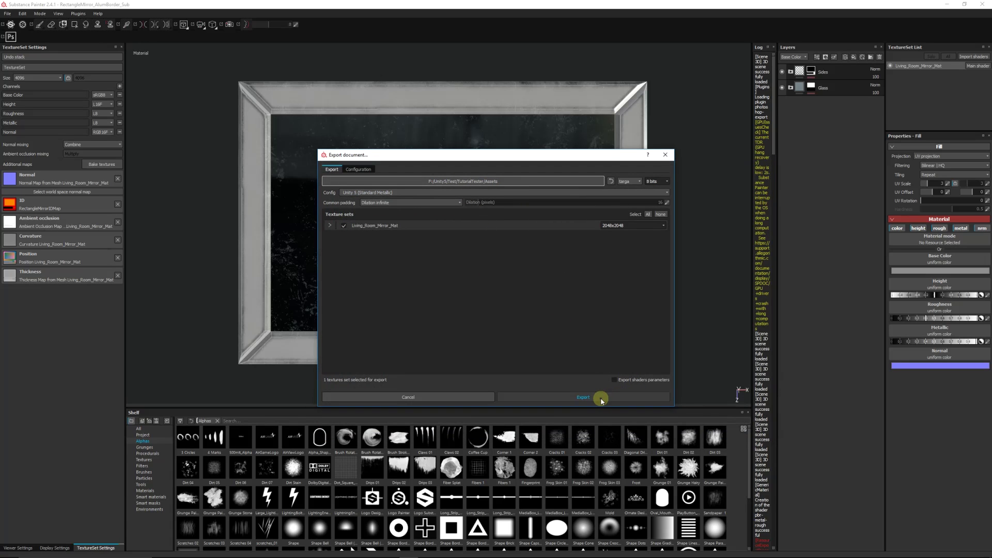
{"action": "left_click", "coordinate": [584, 401]}
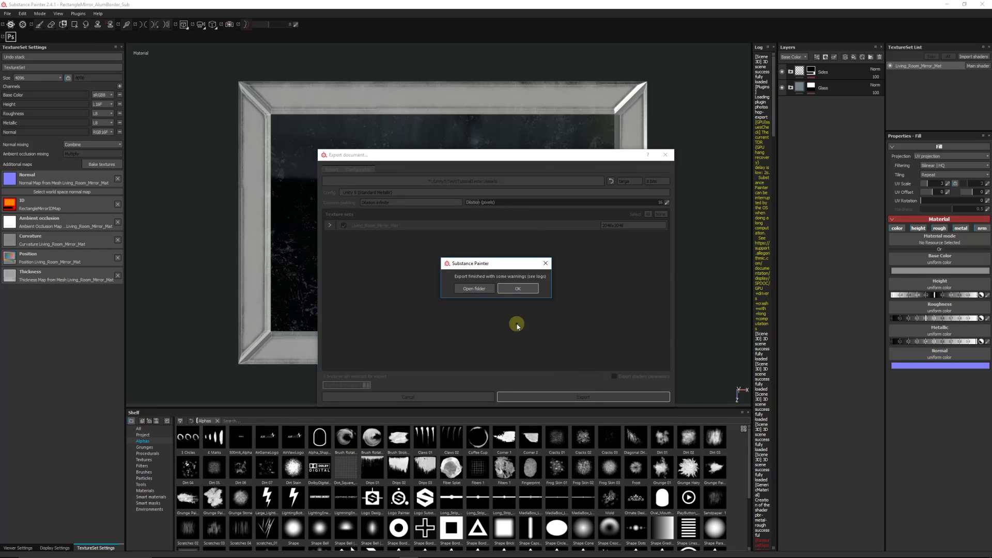
{"action": "left_click", "coordinate": [515, 294]}
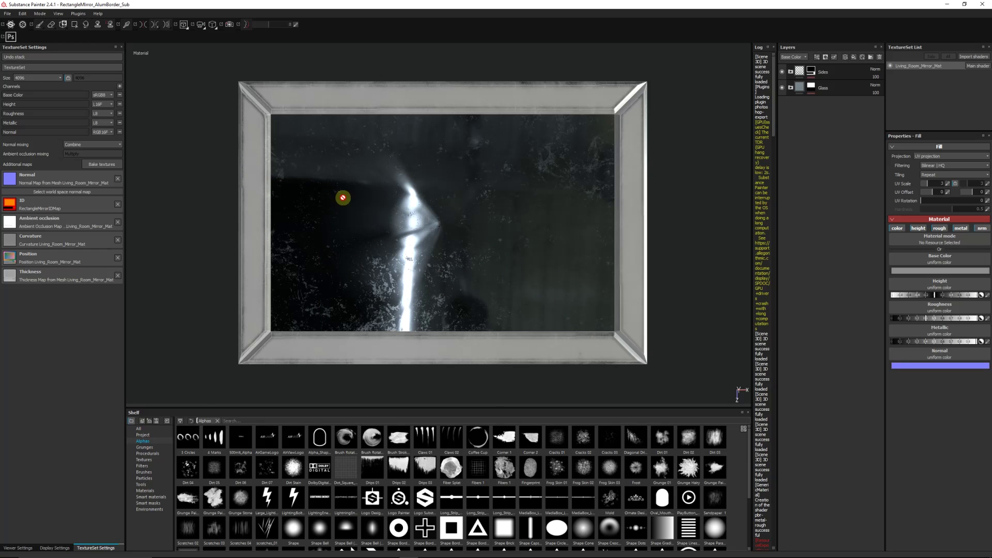
{"action": "left_click", "coordinate": [427, 550]}
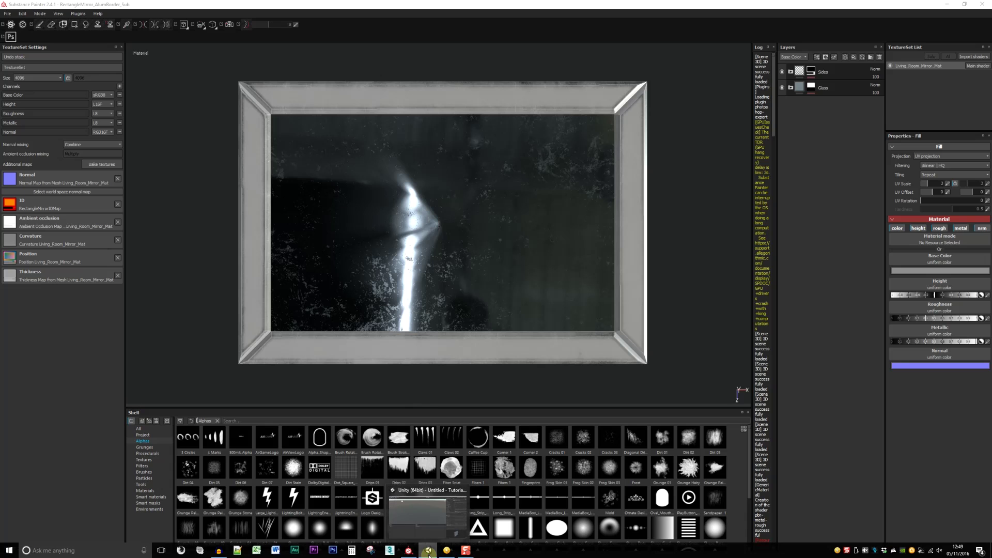
Step: Switch to Unity 5 and inspect the imported RectangularMirror model preview
{"action": "left_click", "coordinate": [428, 551]}
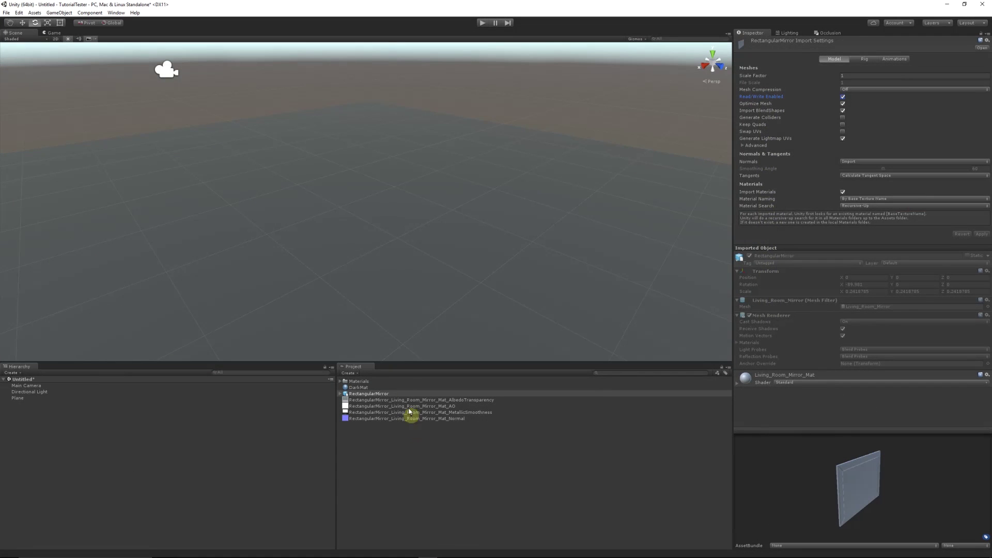
{"action": "left_click_drag", "start_coordinate": [324, 216], "coordinate": [357, 231], "text": "alt"}
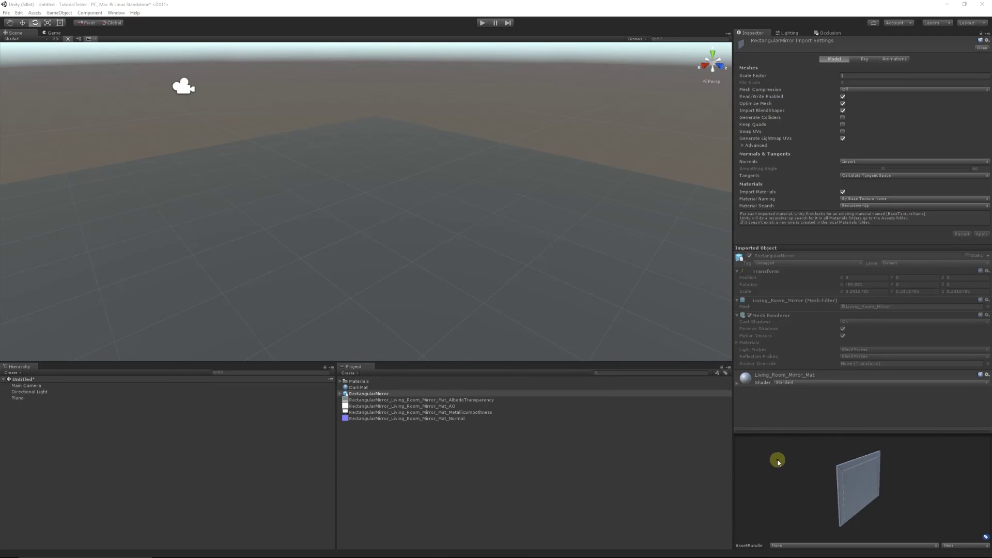
{"action": "left_click_drag", "start_coordinate": [858, 473], "coordinate": [814, 462]}
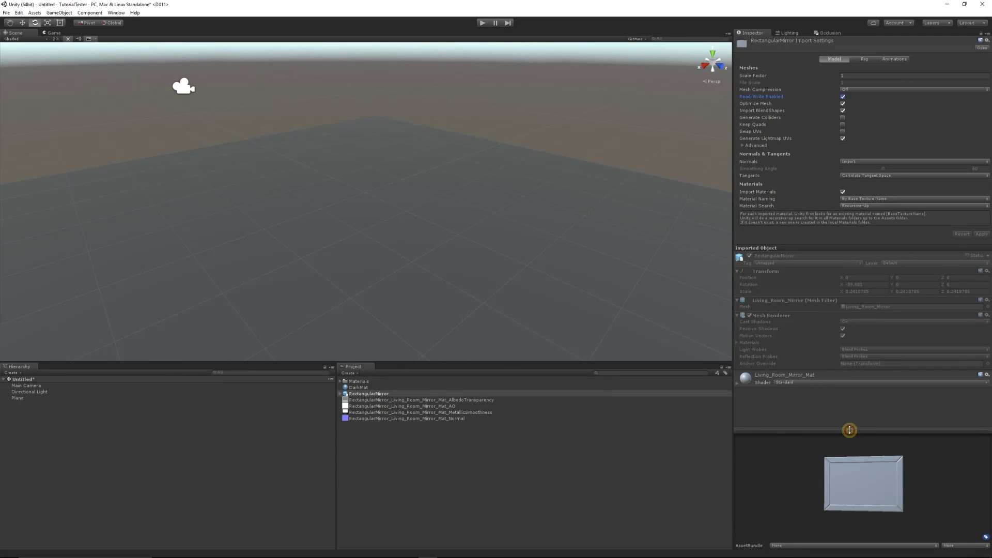
{"action": "left_click_drag", "start_coordinate": [849, 430], "coordinate": [848, 379]}
{"action": "left_click", "coordinate": [405, 460]}
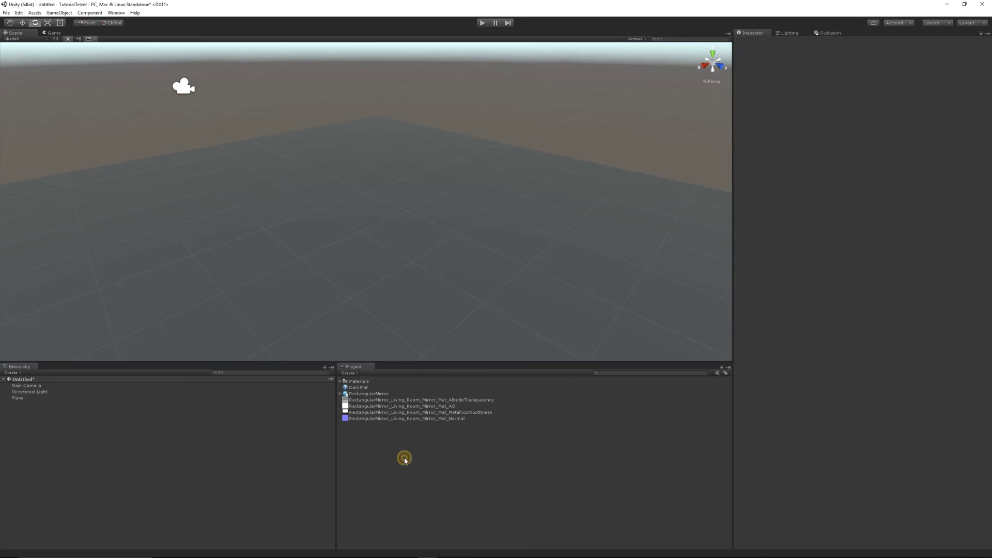
{"action": "right_click", "coordinate": [404, 460]}
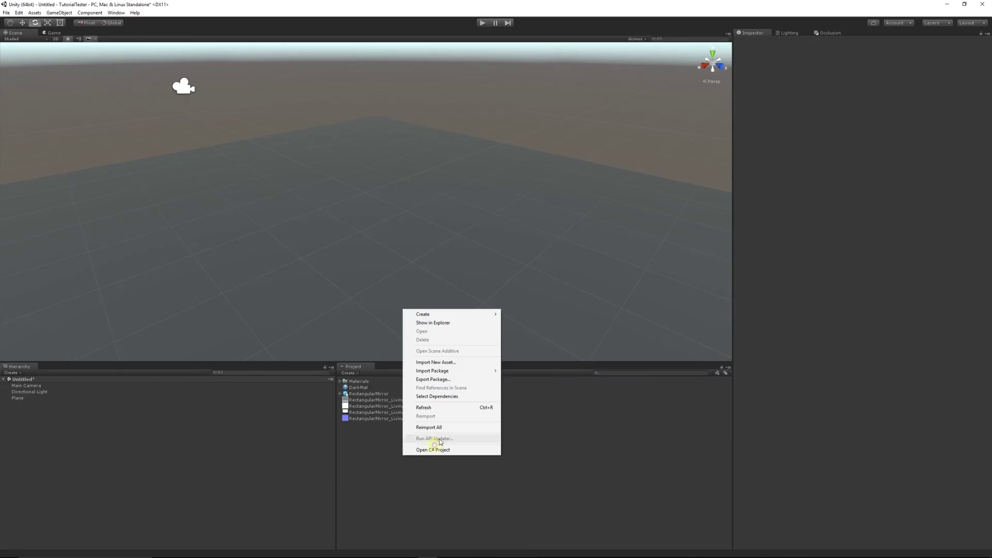
Step: Place the RectangularMirror model from the Project panel into the scene
{"action": "left_click", "coordinate": [383, 437]}
{"action": "left_click", "coordinate": [376, 394]}
{"action": "left_click_drag", "start_coordinate": [828, 464], "coordinate": [799, 422]}
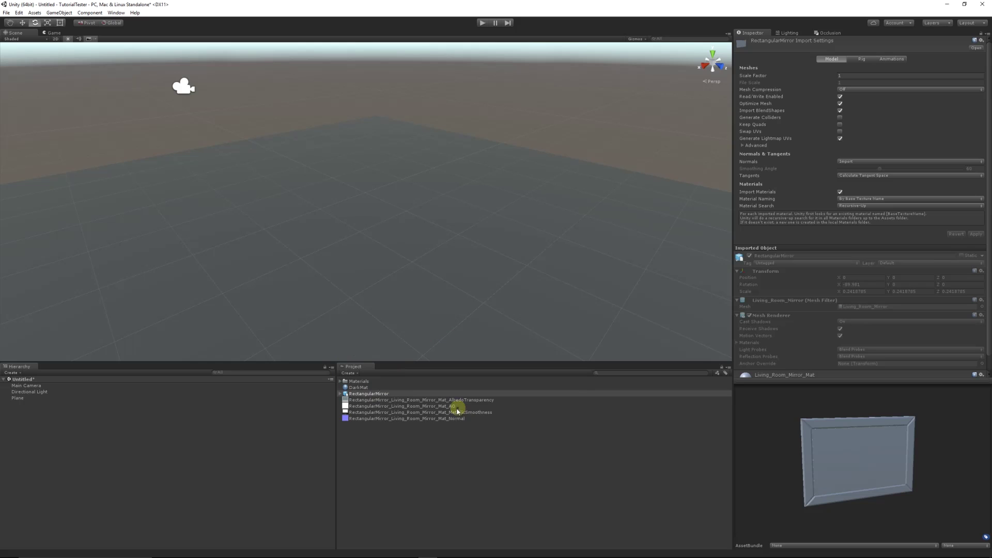
{"action": "left_click_drag", "start_coordinate": [371, 397], "coordinate": [310, 247]}
{"action": "middle_click_drag", "start_coordinate": [342, 258], "coordinate": [353, 195]}
Step: Rotate the mirror upright, raise it to Y 0.889, and frame it
{"action": "left_click_drag", "start_coordinate": [336, 241], "coordinate": [377, 325], "text": "ctrl"}
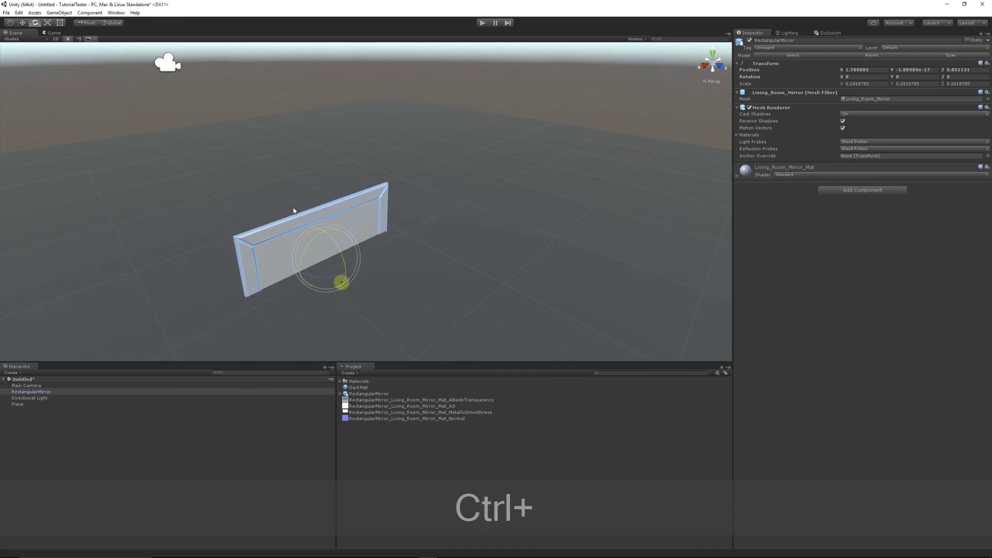
{"action": "left_click", "coordinate": [22, 23]}
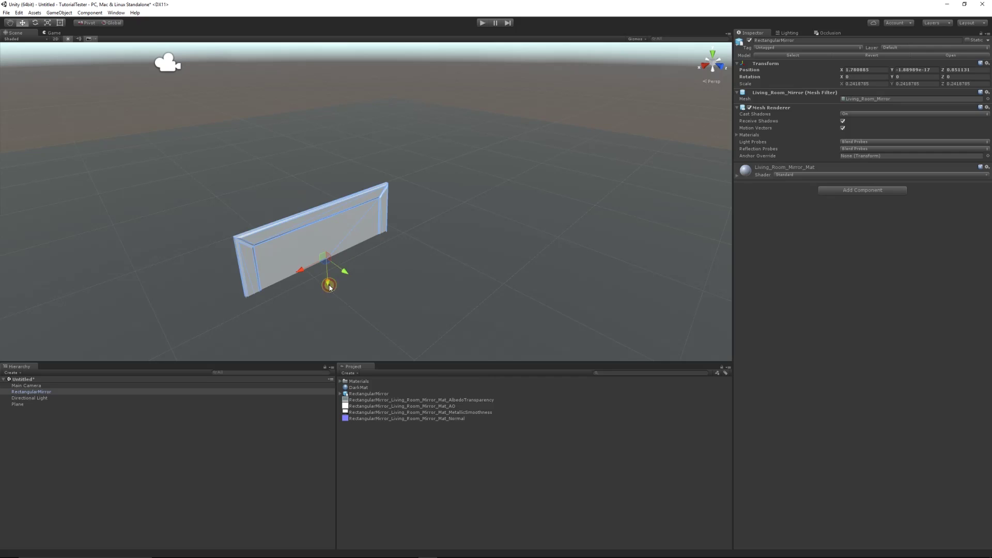
{"action": "left_click_drag", "start_coordinate": [329, 287], "coordinate": [330, 212]}
{"action": "left_click_drag", "start_coordinate": [331, 212], "coordinate": [387, 197], "text": "alt"}
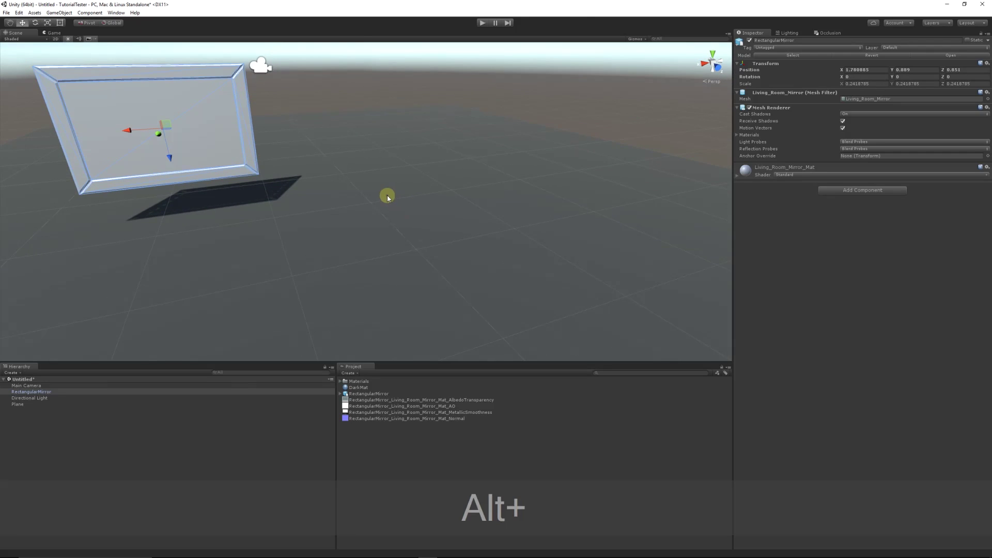
{"action": "key", "text": "f"}
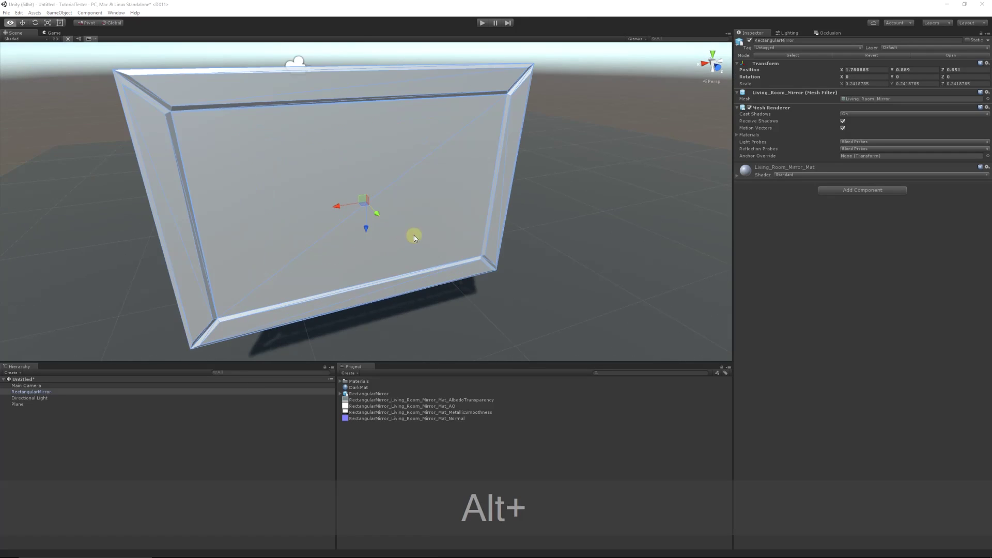
Step: Assign the AlbedoTransparency, AO, MetallicSmoothness and Normal textures to the mirror material, fixing the normal map
{"action": "left_click", "coordinate": [780, 168]}
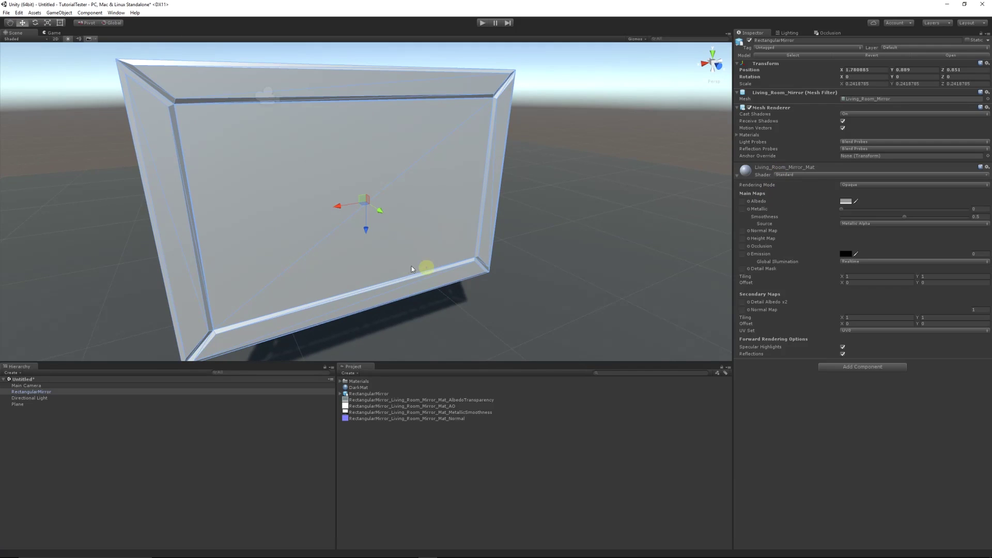
{"action": "middle_click_drag", "start_coordinate": [411, 265], "coordinate": [421, 241]}
{"action": "scroll", "coordinate": [439, 238], "scroll_direction": "down", "scroll_amount": 2}
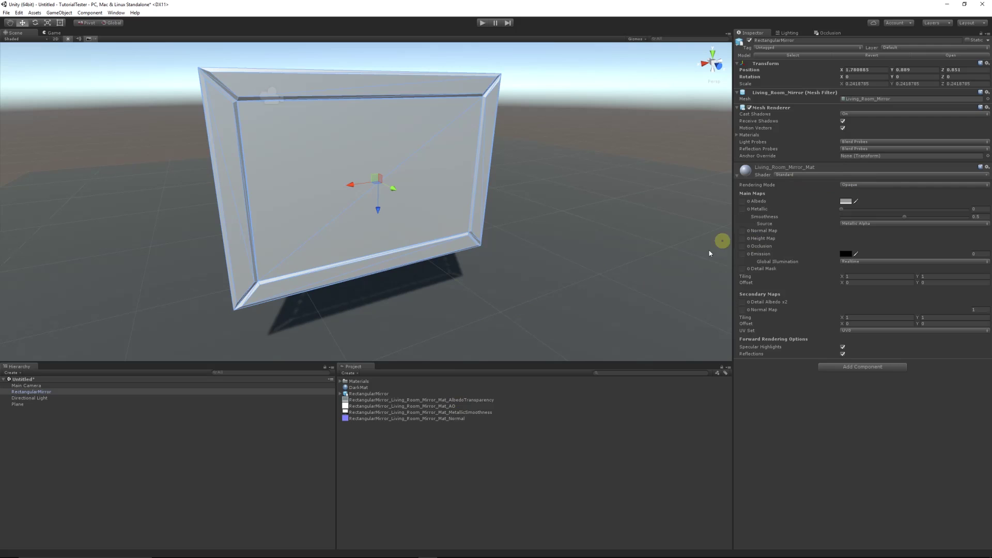
{"action": "left_click_drag", "start_coordinate": [428, 401], "coordinate": [743, 201]}
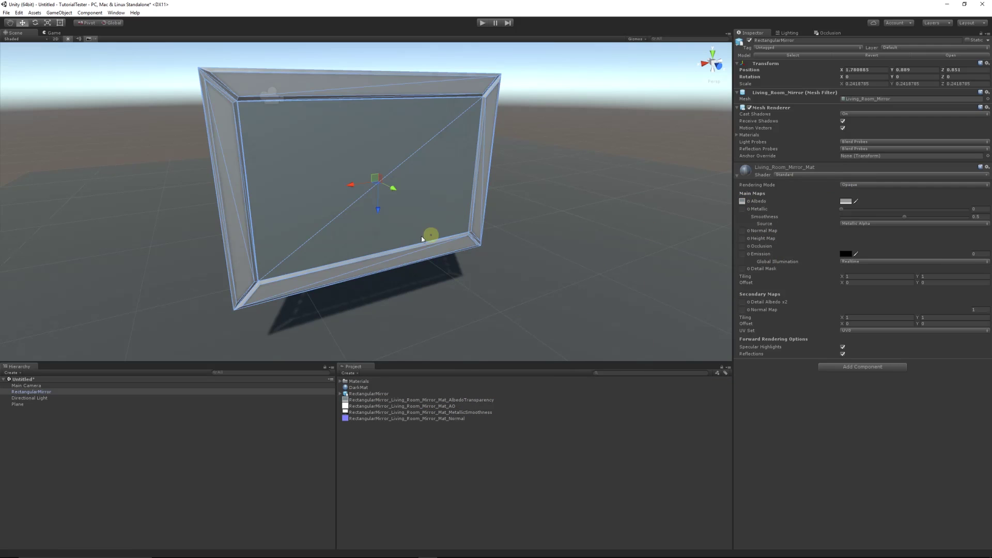
{"action": "left_click_drag", "start_coordinate": [450, 408], "coordinate": [742, 246]}
{"action": "left_click_drag", "start_coordinate": [454, 416], "coordinate": [742, 209]}
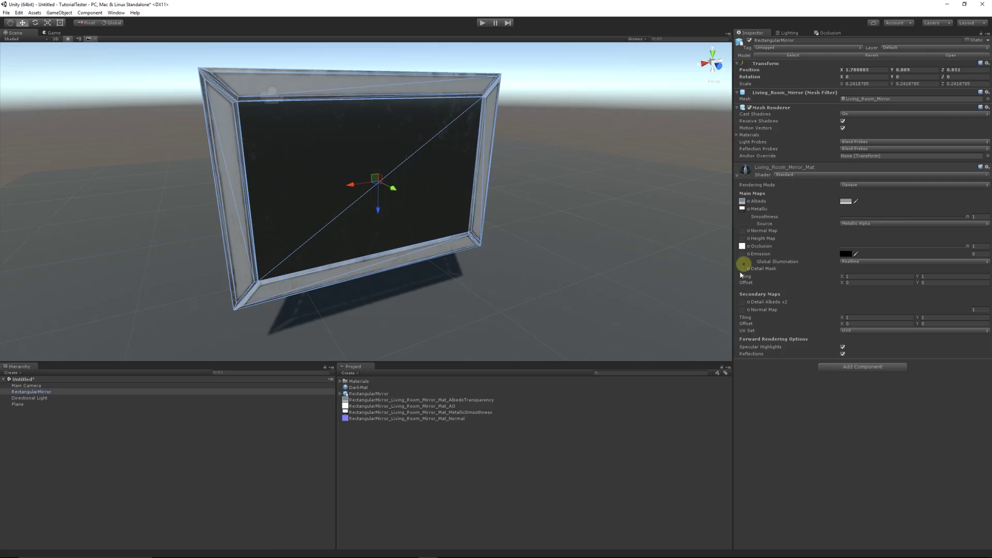
{"action": "left_click_drag", "start_coordinate": [445, 411], "coordinate": [743, 231]}
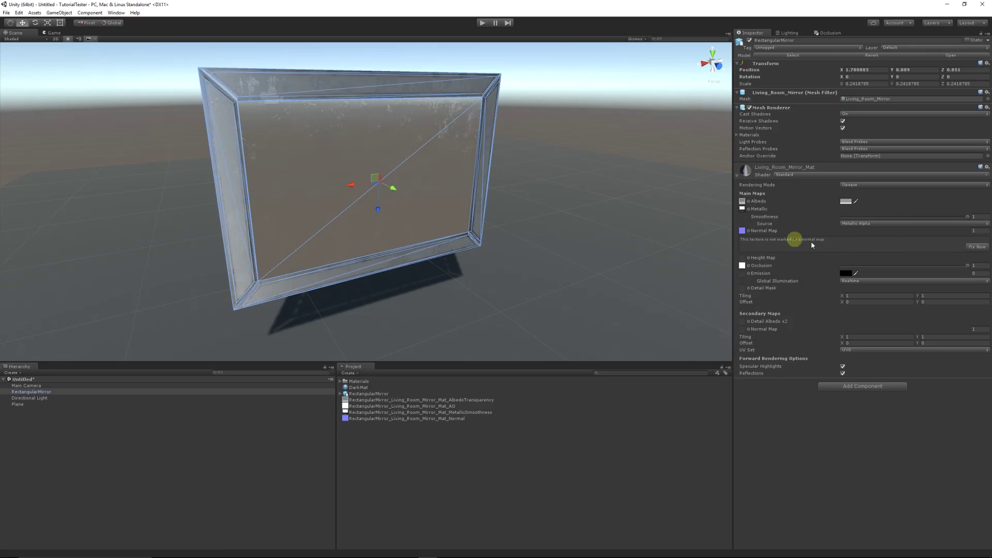
{"action": "left_click", "coordinate": [972, 247]}
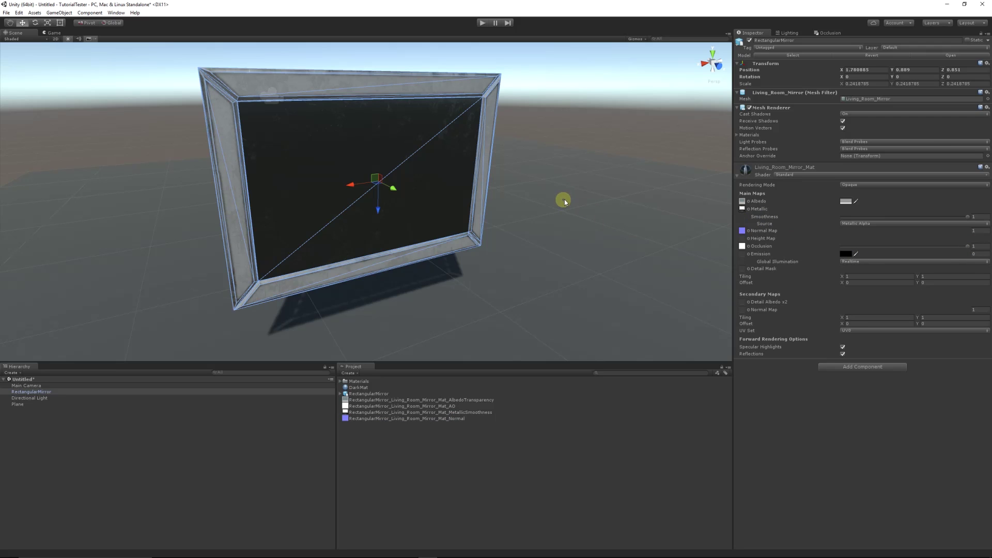
{"action": "left_click_drag", "start_coordinate": [587, 186], "coordinate": [553, 169], "text": "alt"}
{"action": "left_click", "coordinate": [569, 232]}
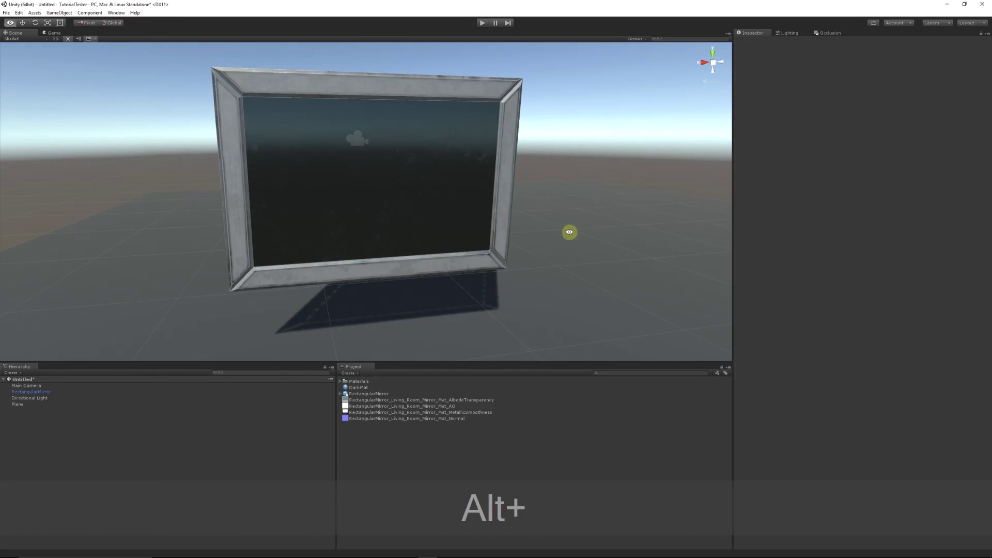
{"action": "left_click_drag", "start_coordinate": [570, 232], "coordinate": [608, 244], "text": "alt"}
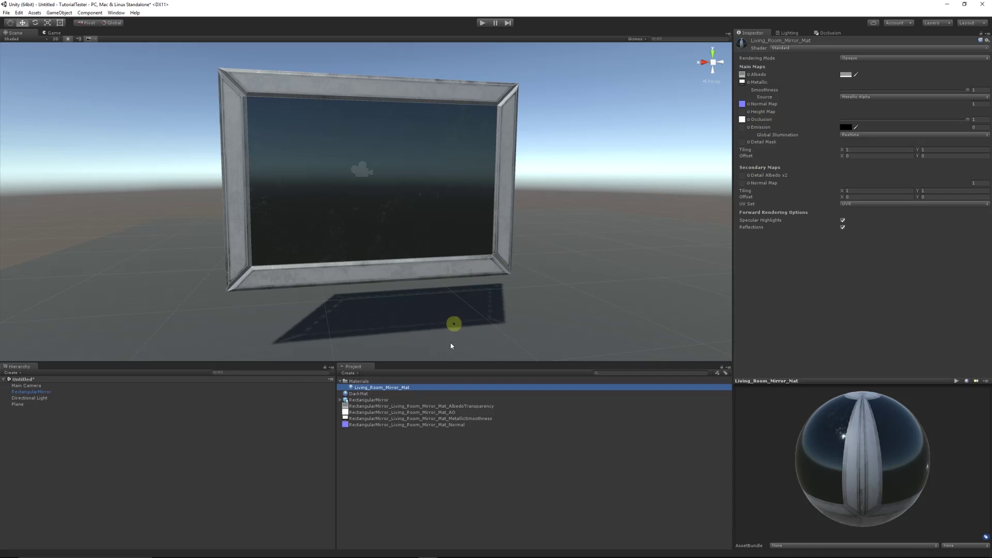
{"action": "left_click", "coordinate": [405, 454]}
{"action": "left_click", "coordinate": [341, 382]}
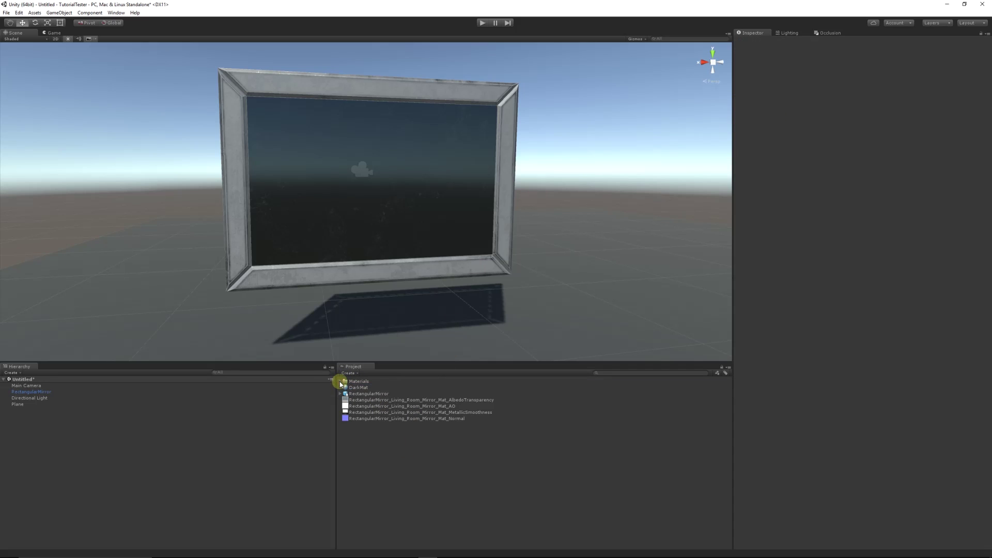
{"action": "scroll", "coordinate": [397, 320], "scroll_direction": "up", "scroll_amount": 3}
{"action": "scroll", "coordinate": [396, 320], "scroll_direction": "down", "scroll_amount": 2}
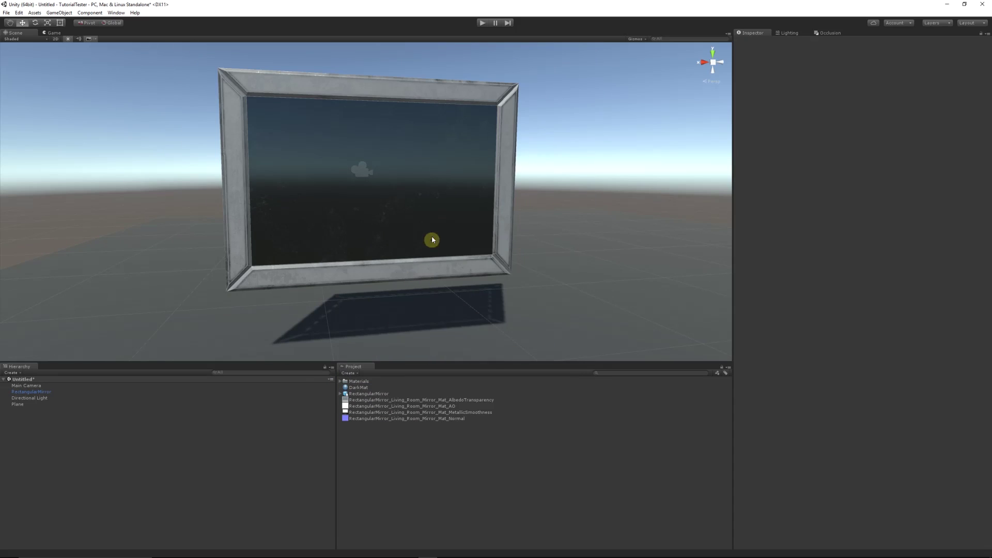